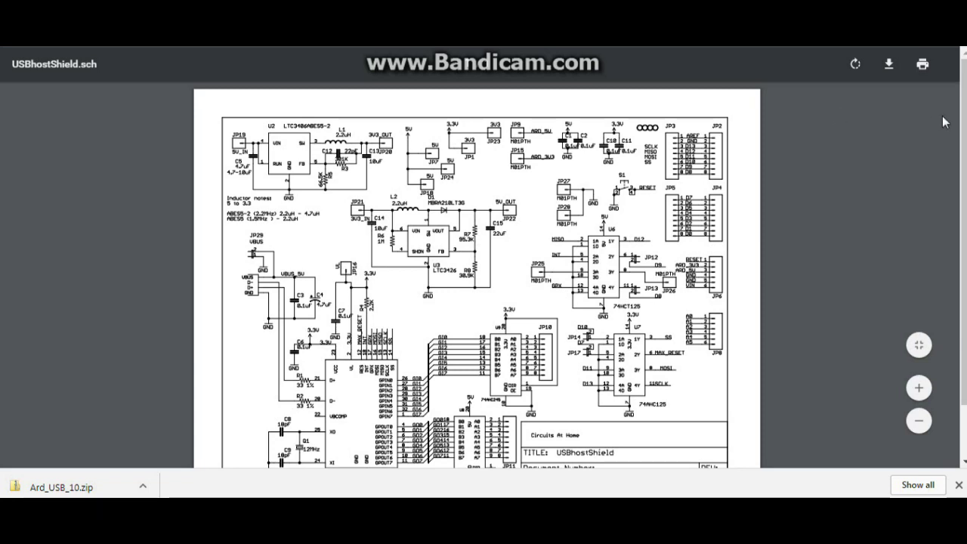
- In the Gerber-Viewer, show only the USBhostShield.GBL layer, with GBO, GTL and GTS switched off
{"action": "left_click_drag", "start_coordinate": [965, 105], "coordinate": [965, 119]}
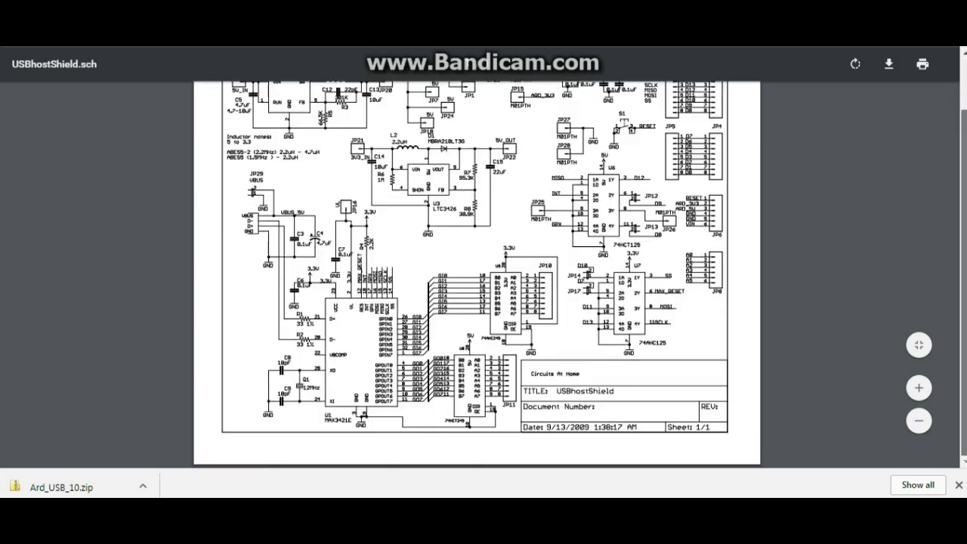
{"action": "left_click", "coordinate": [644, 394]}
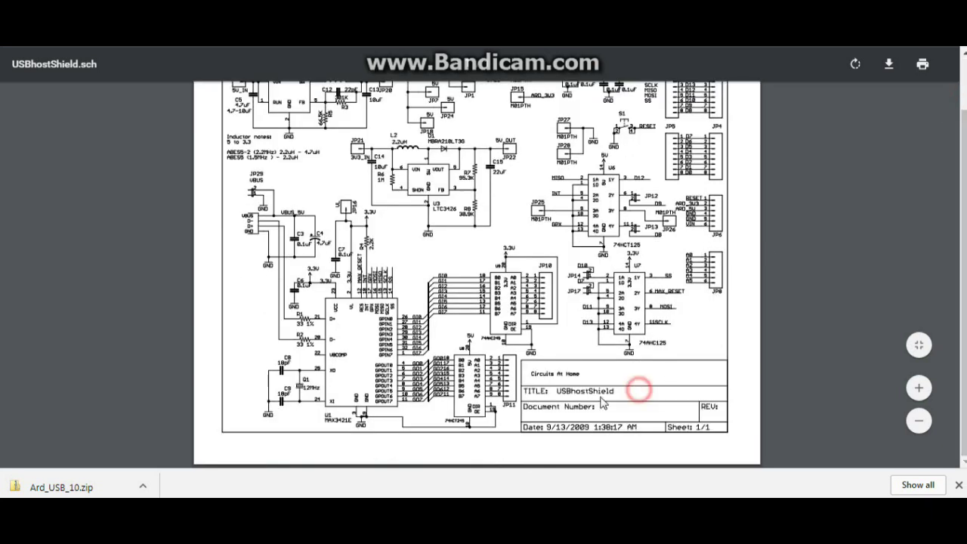
{"action": "left_click", "coordinate": [534, 395]}
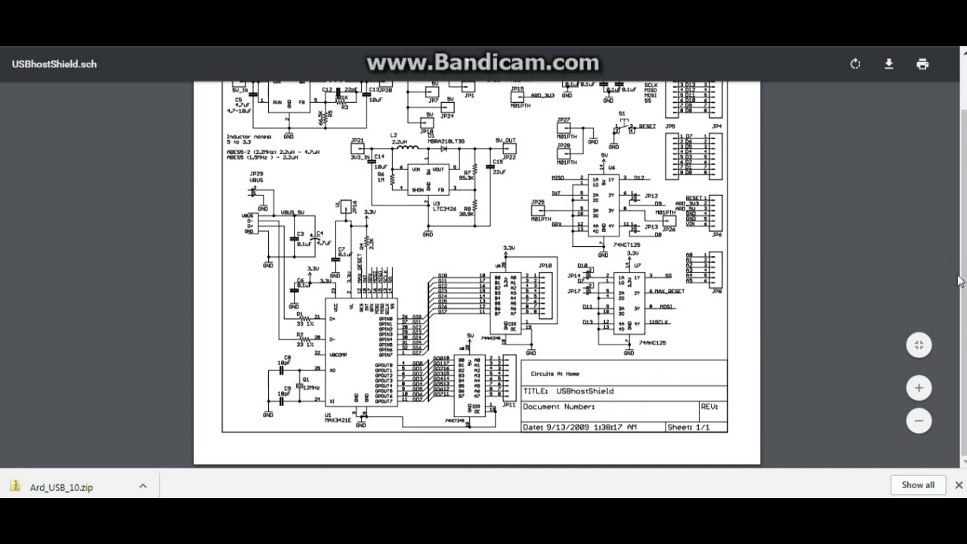
{"action": "left_click_drag", "start_coordinate": [960, 281], "coordinate": [867, 187]}
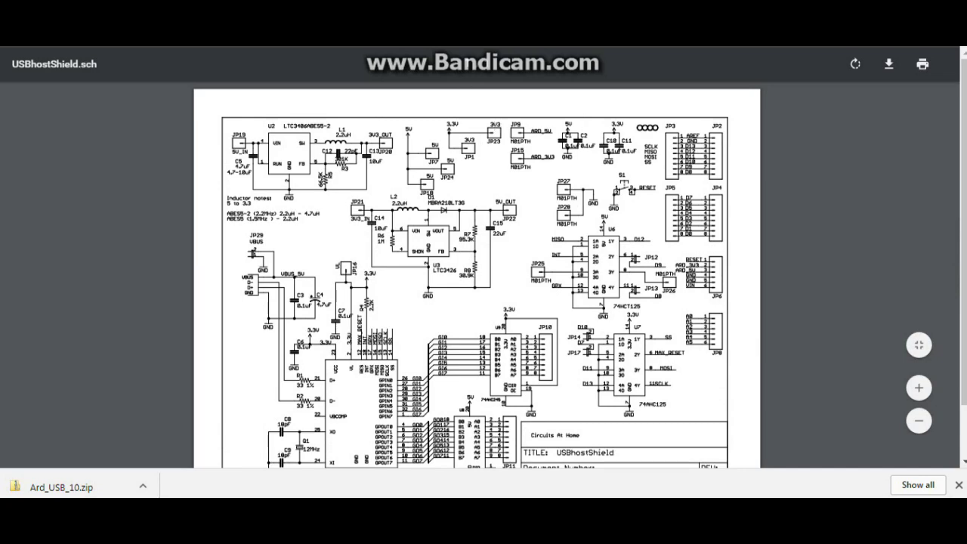
{"action": "key", "text": "ctrl+Tab"}
{"action": "left_click", "coordinate": [962, 129]}
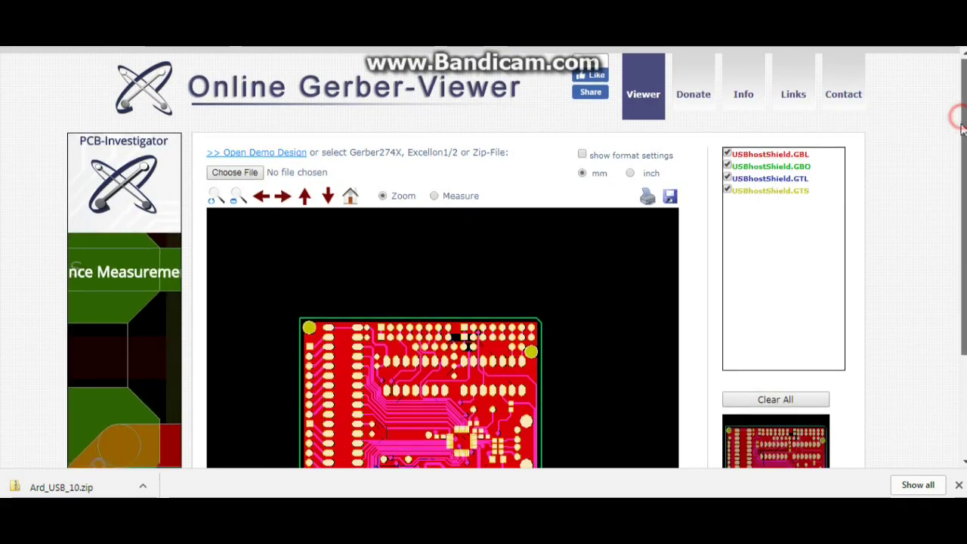
{"action": "left_click_drag", "start_coordinate": [961, 128], "coordinate": [956, 252]}
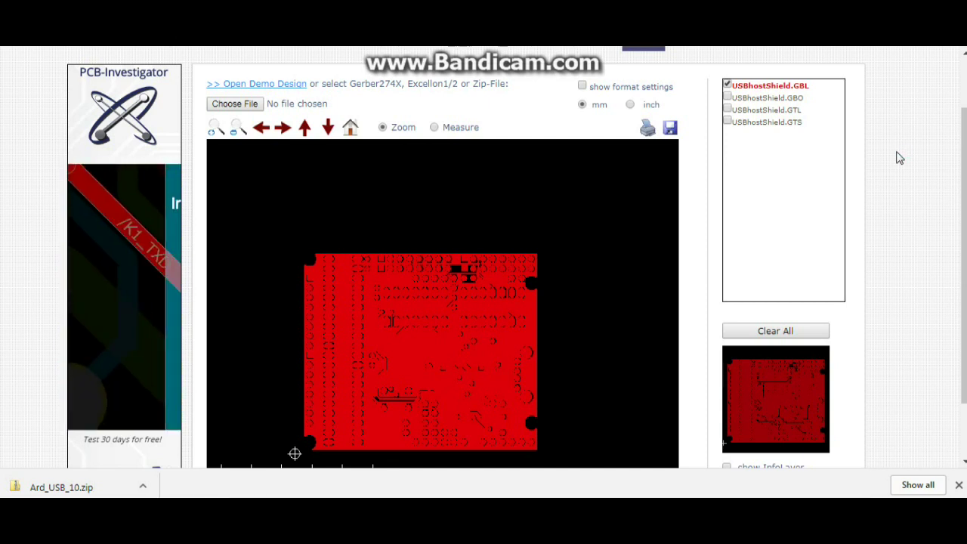
- Hide the GBL layer, view the GBO board outline layer, then switch GBO off
{"action": "left_click", "coordinate": [728, 86]}
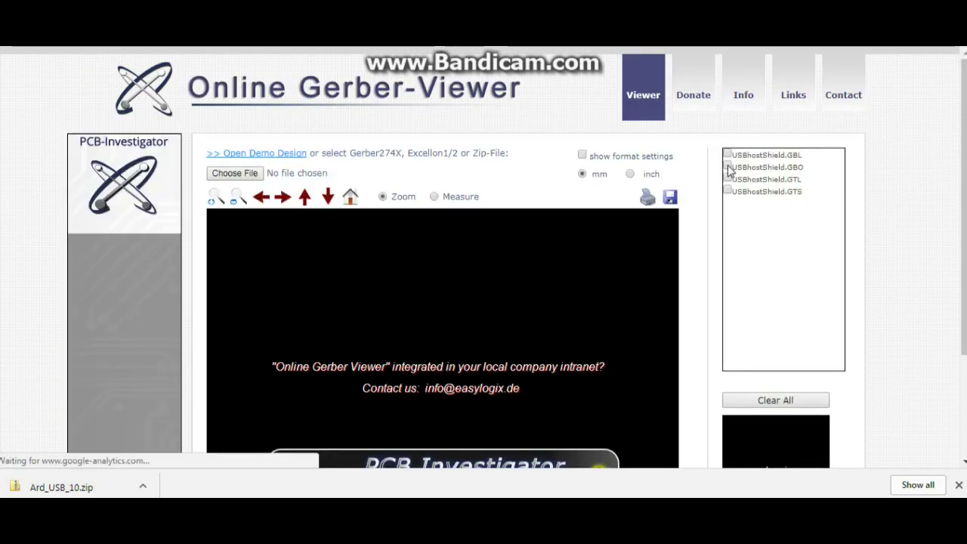
{"action": "left_click", "coordinate": [728, 167]}
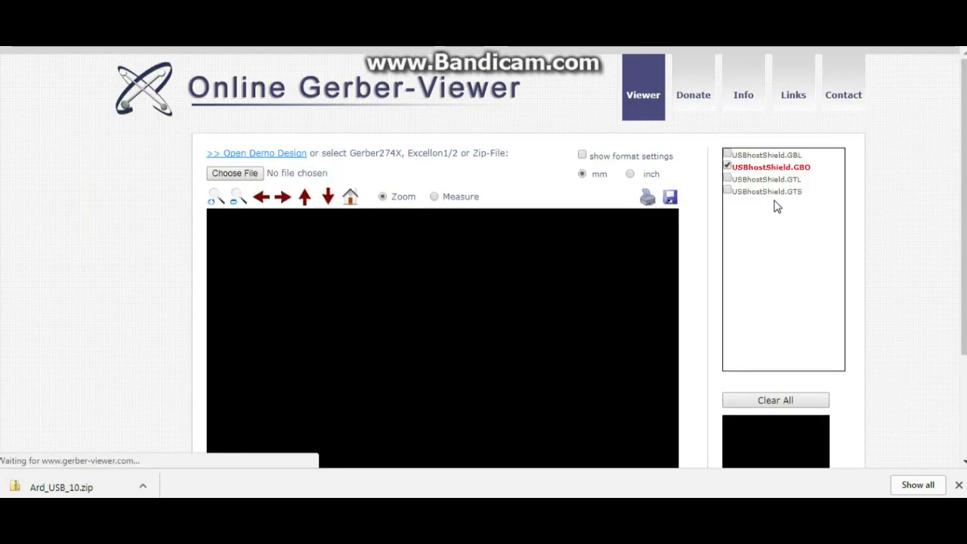
{"action": "scroll", "coordinate": [863, 205], "scroll_direction": "down", "scroll_amount": 1}
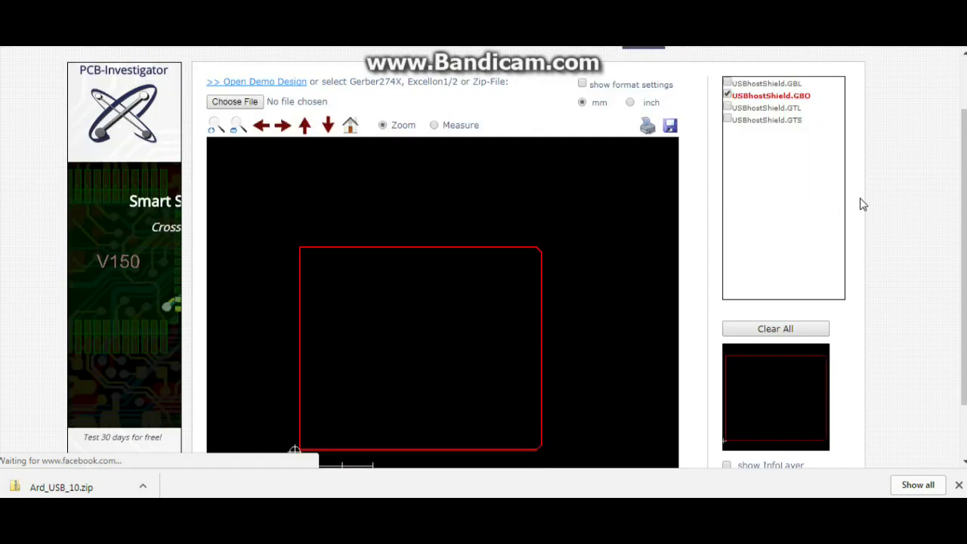
{"action": "scroll", "coordinate": [860, 204], "scroll_direction": "down", "scroll_amount": 1}
{"action": "scroll", "coordinate": [860, 204], "scroll_direction": "up", "scroll_amount": 2}
{"action": "left_click", "coordinate": [729, 169]}
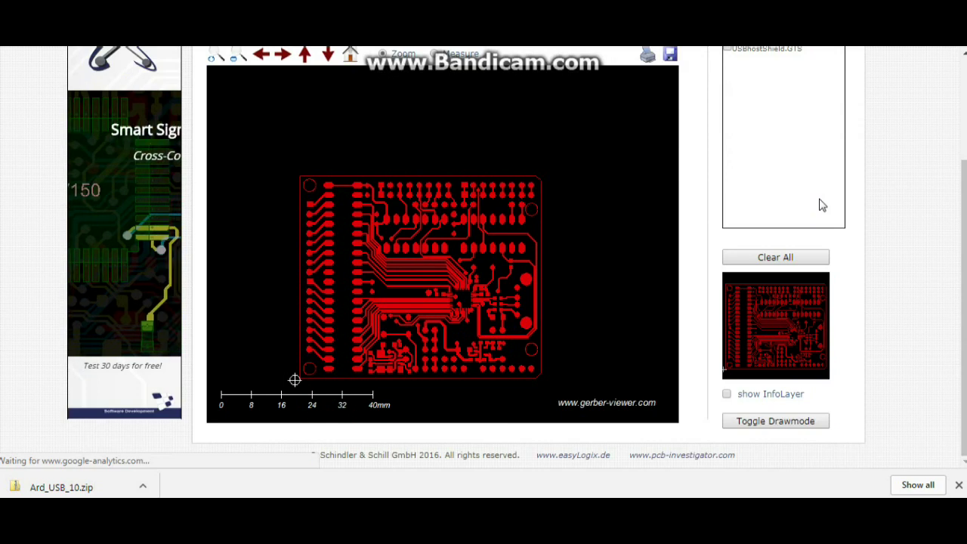
- Toggle the GTL top copper layer off and on, then turn the GBO outline back on
{"action": "scroll", "coordinate": [821, 205], "scroll_direction": "up", "scroll_amount": 2}
{"action": "left_click", "coordinate": [728, 179]}
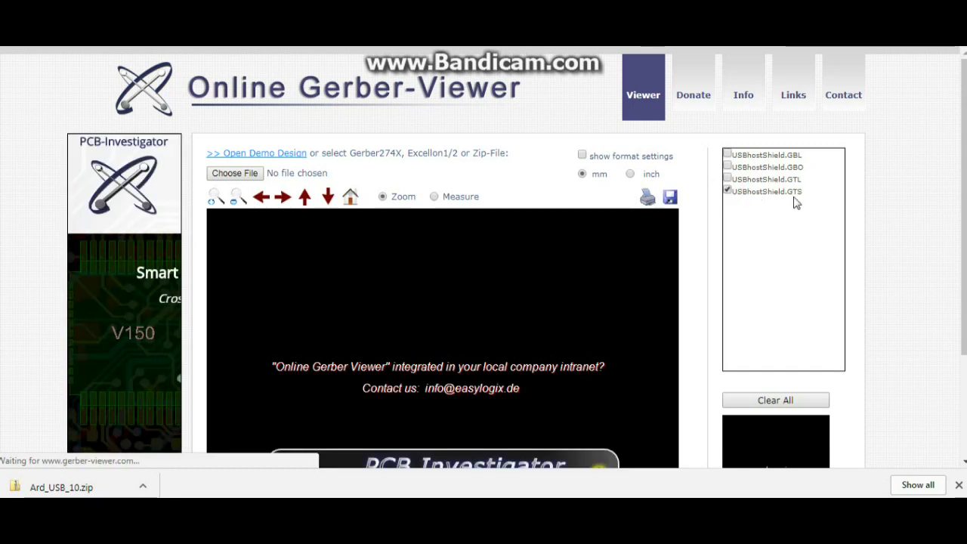
{"action": "scroll", "coordinate": [866, 195], "scroll_direction": "down", "scroll_amount": 2}
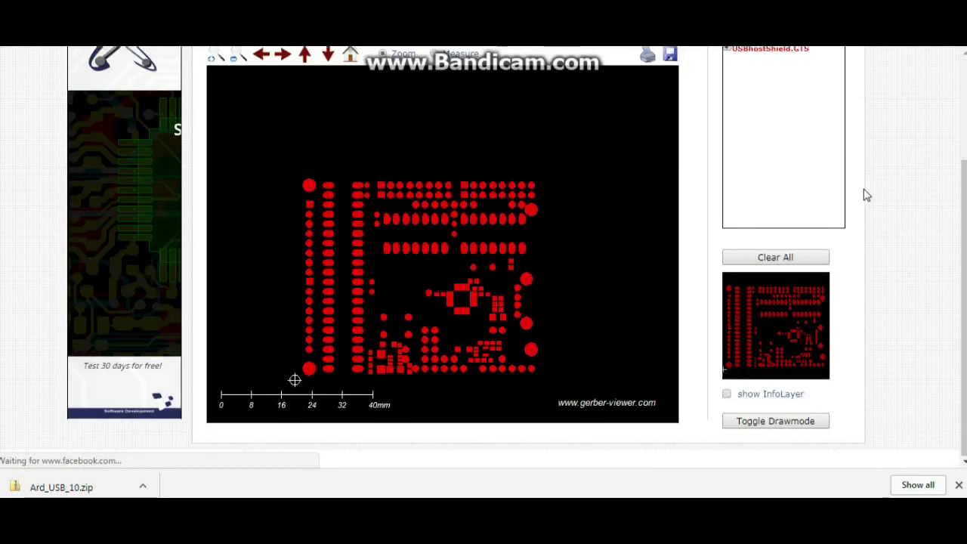
{"action": "scroll", "coordinate": [867, 195], "scroll_direction": "up", "scroll_amount": 1}
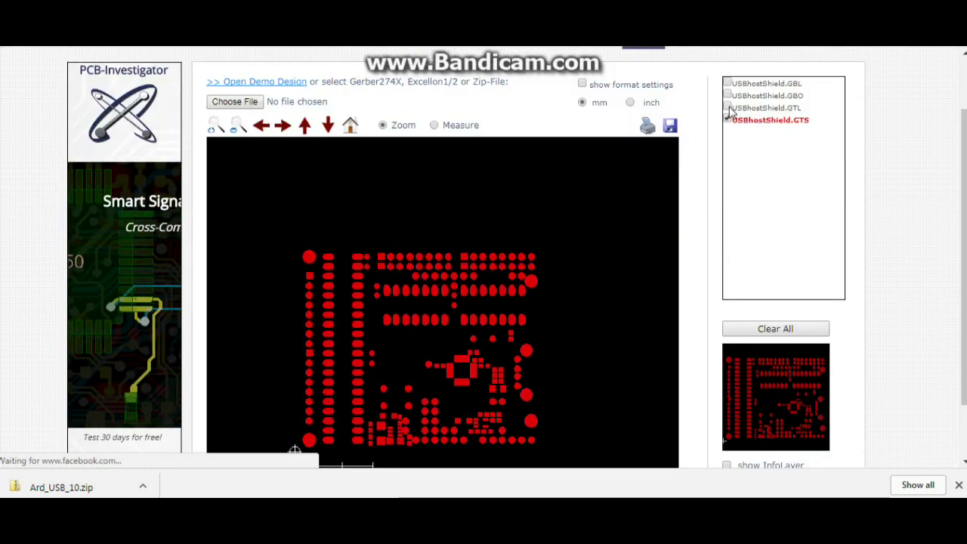
{"action": "left_click", "coordinate": [728, 107]}
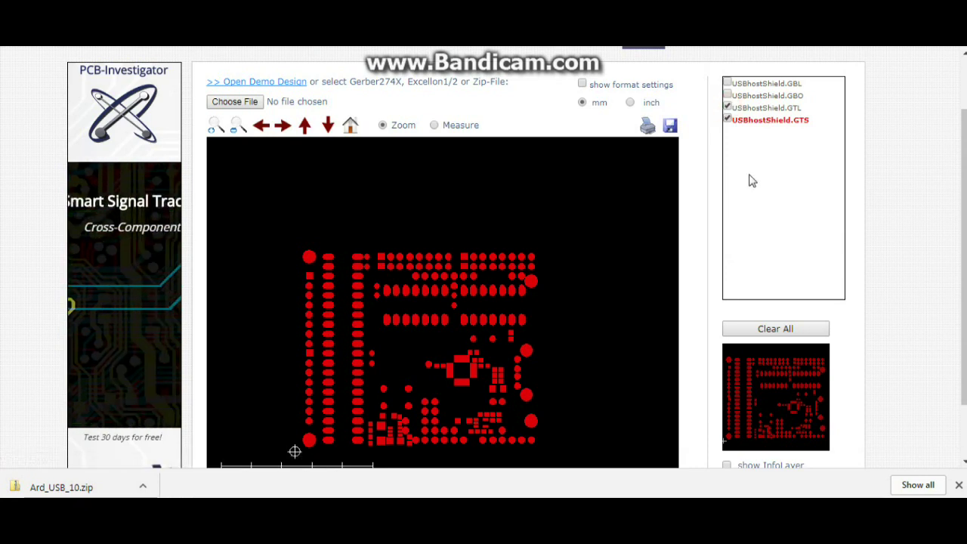
{"action": "scroll", "coordinate": [749, 180], "scroll_direction": "up", "scroll_amount": 1}
{"action": "left_click", "coordinate": [728, 166]}
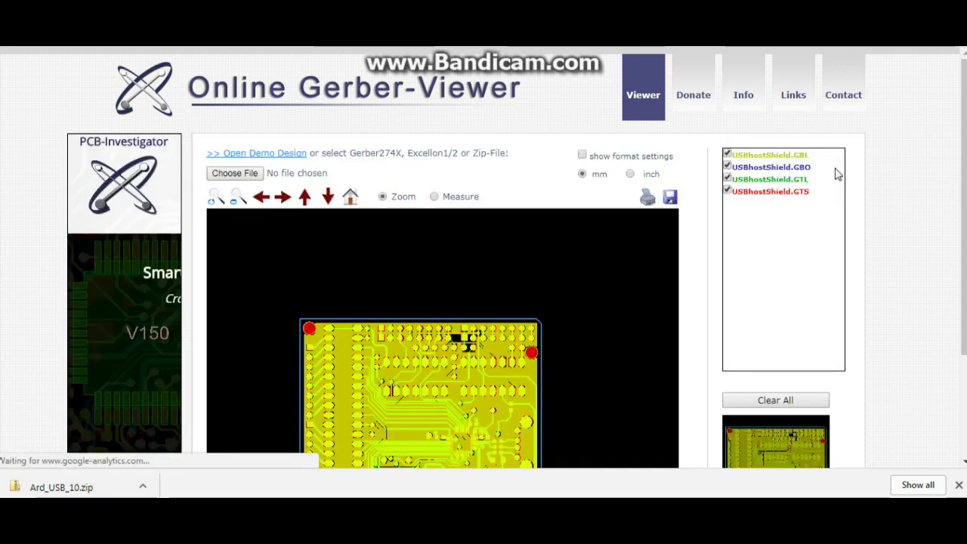
- Review all four USBhostShield layers stacked on the board, then return to the JLCPCB page
{"action": "scroll", "coordinate": [836, 174], "scroll_direction": "down", "scroll_amount": 2}
{"action": "scroll", "coordinate": [836, 174], "scroll_direction": "up", "scroll_amount": 1}
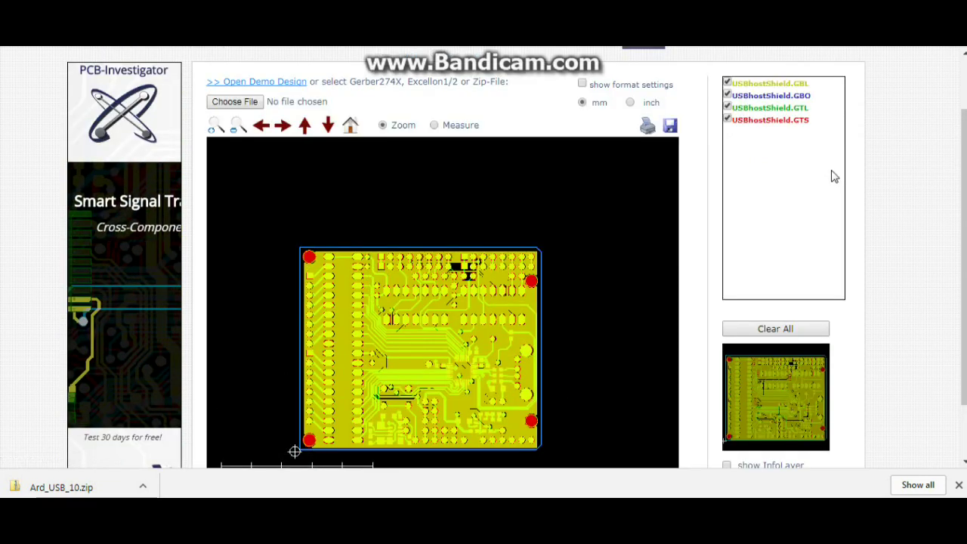
{"action": "scroll", "coordinate": [834, 176], "scroll_direction": "up", "scroll_amount": 1}
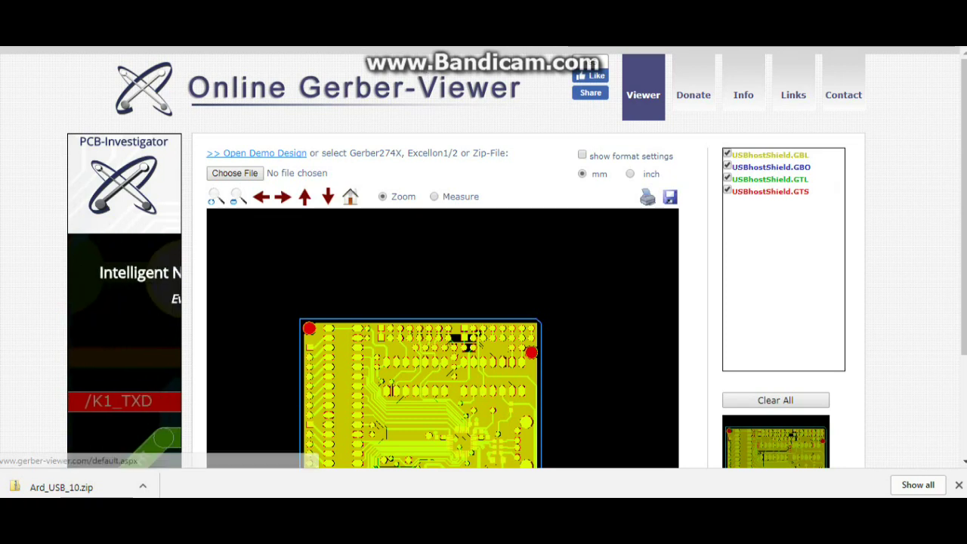
{"action": "key", "text": "ctrl+Tab"}
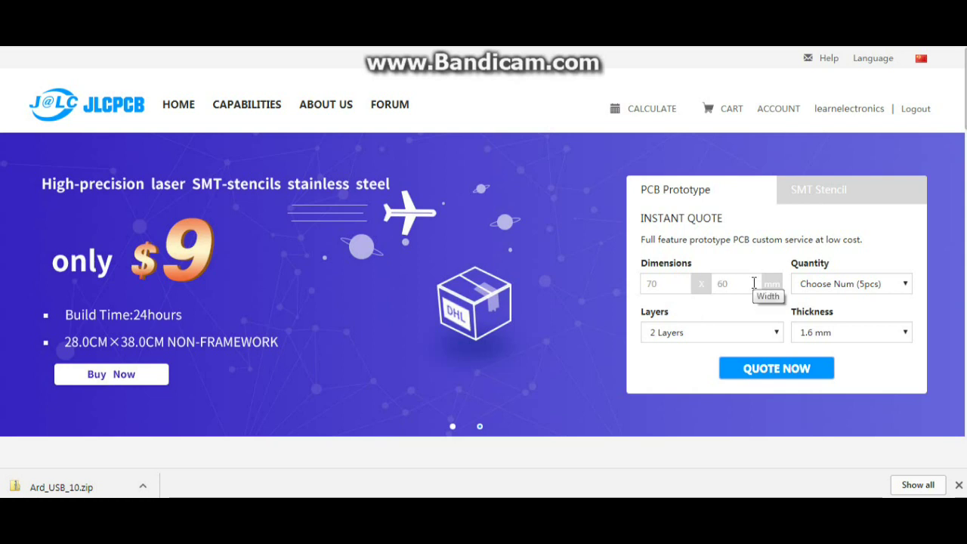
- Keep the instant-quote board quantity at 5pcs
{"action": "left_click", "coordinate": [906, 284]}
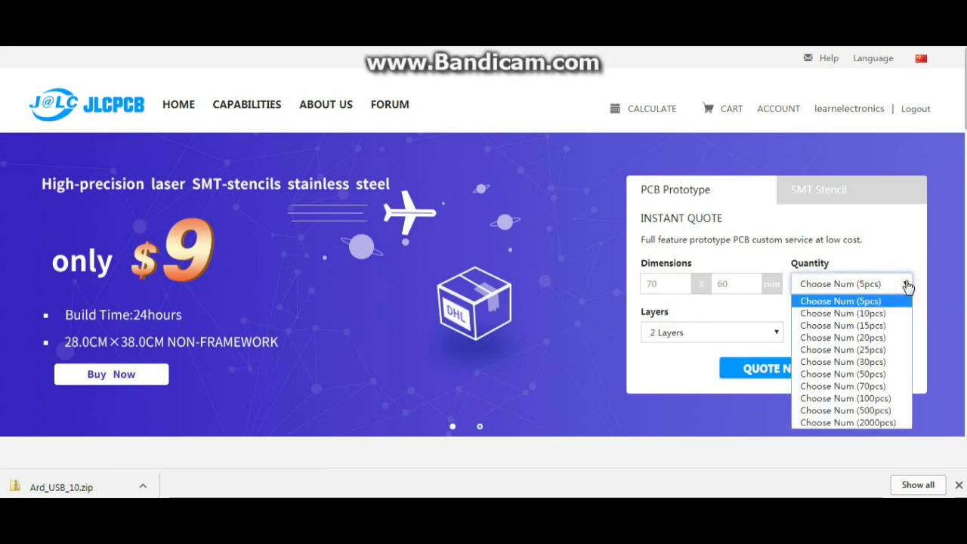
{"action": "left_click", "coordinate": [907, 285]}
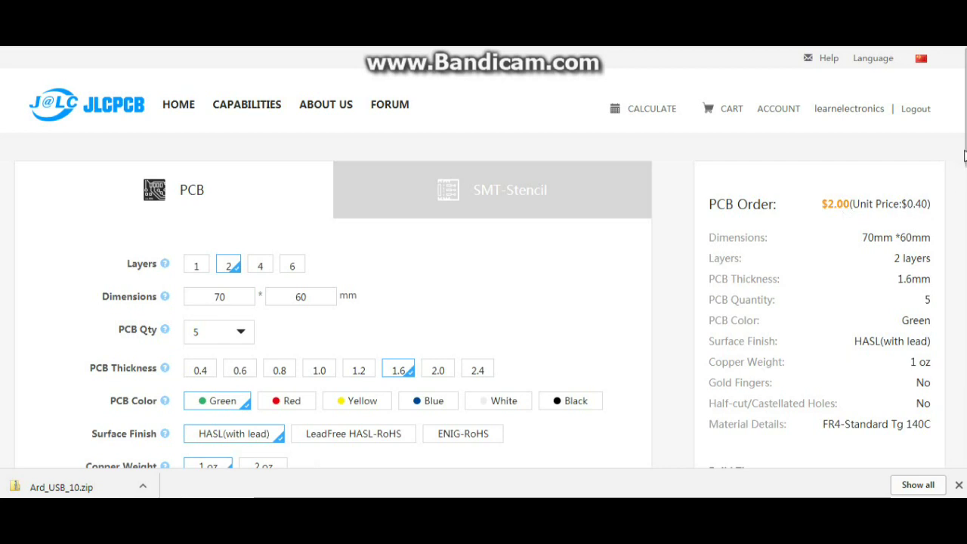
- Set the PCB colour to Blue instead of Green and save the board settings
{"action": "scroll", "coordinate": [963, 153], "scroll_direction": "down", "scroll_amount": 2}
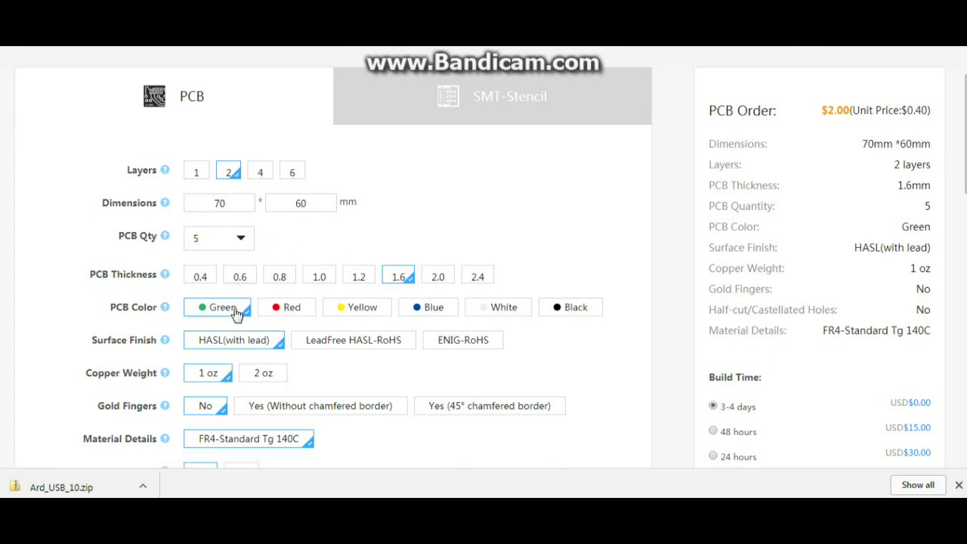
{"action": "left_click", "coordinate": [434, 312]}
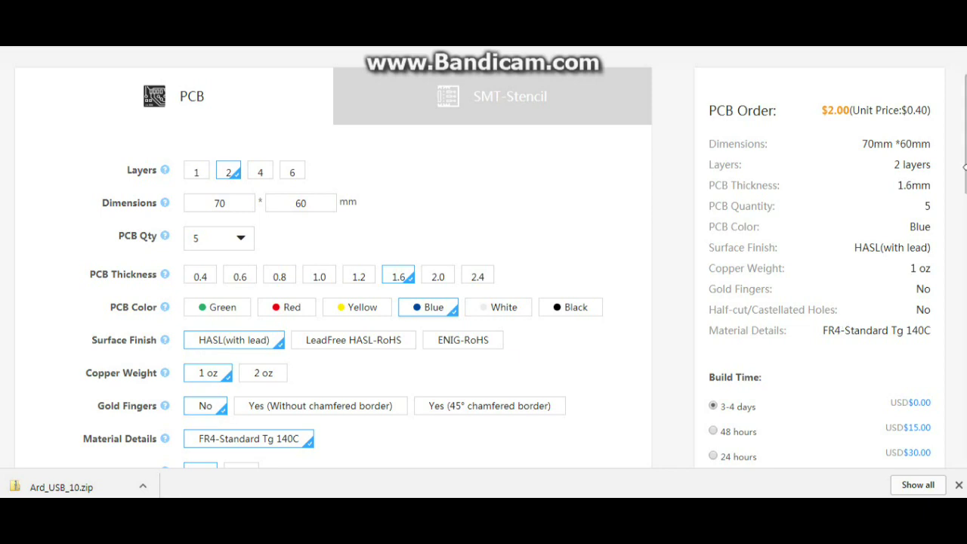
{"action": "scroll", "coordinate": [954, 220], "scroll_direction": "down", "scroll_amount": 3}
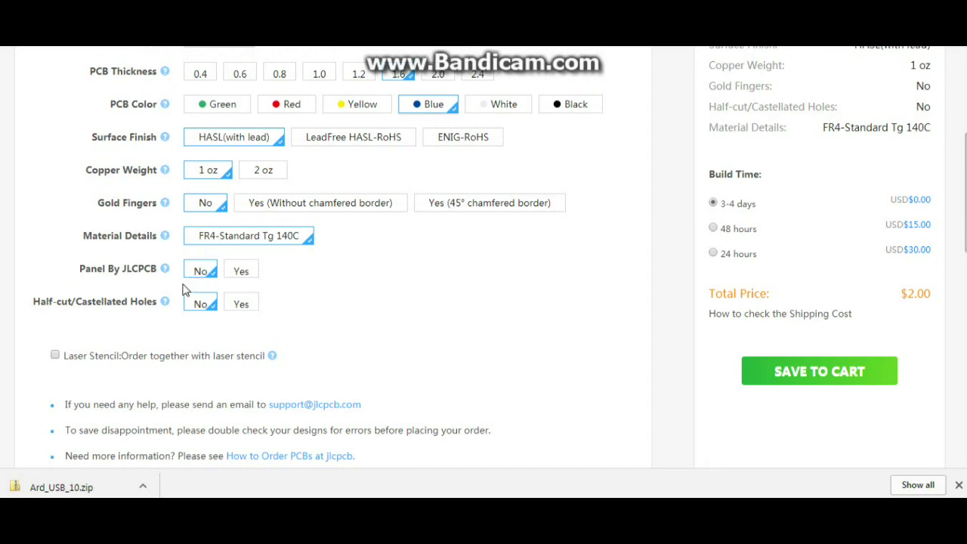
{"action": "scroll", "coordinate": [525, 318], "scroll_direction": "down", "scroll_amount": 2}
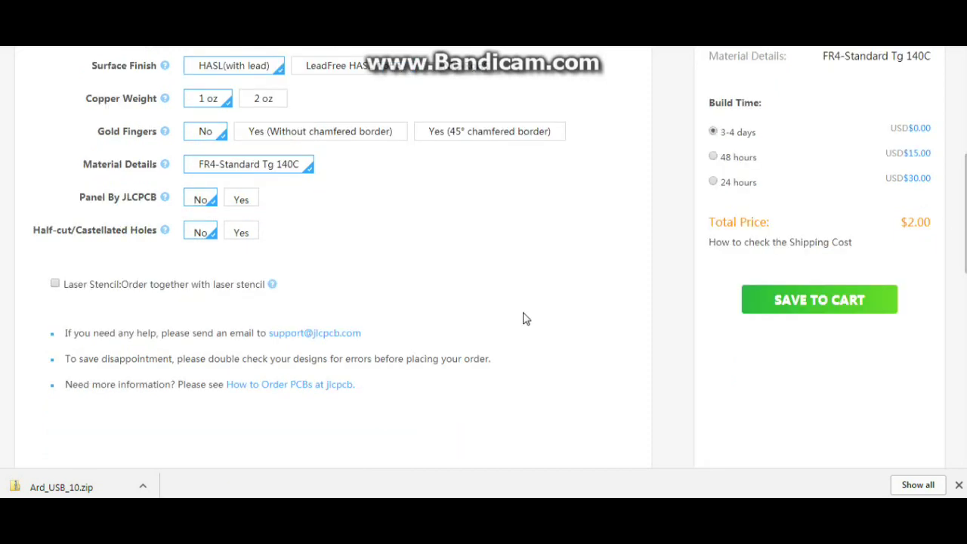
{"action": "scroll", "coordinate": [525, 318], "scroll_direction": "up", "scroll_amount": 1}
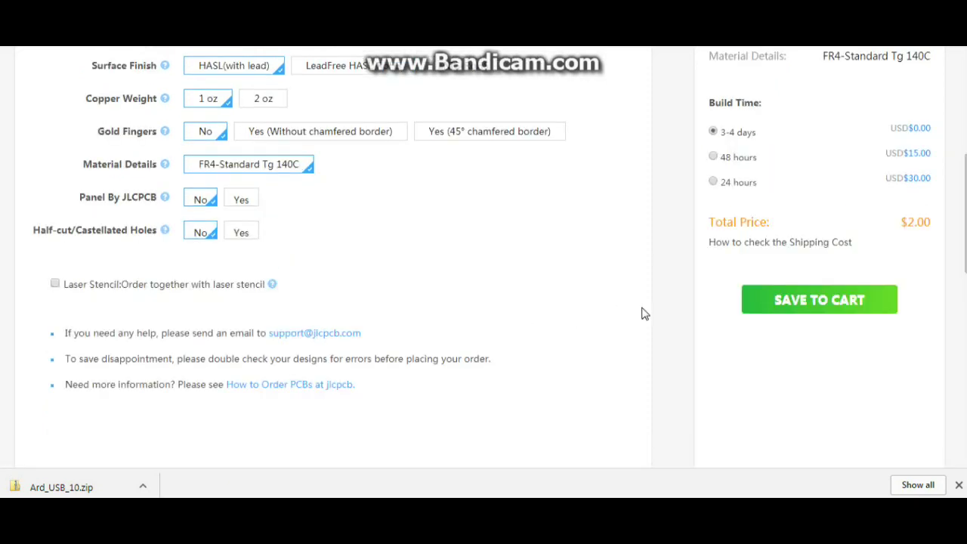
{"action": "left_click", "coordinate": [836, 303]}
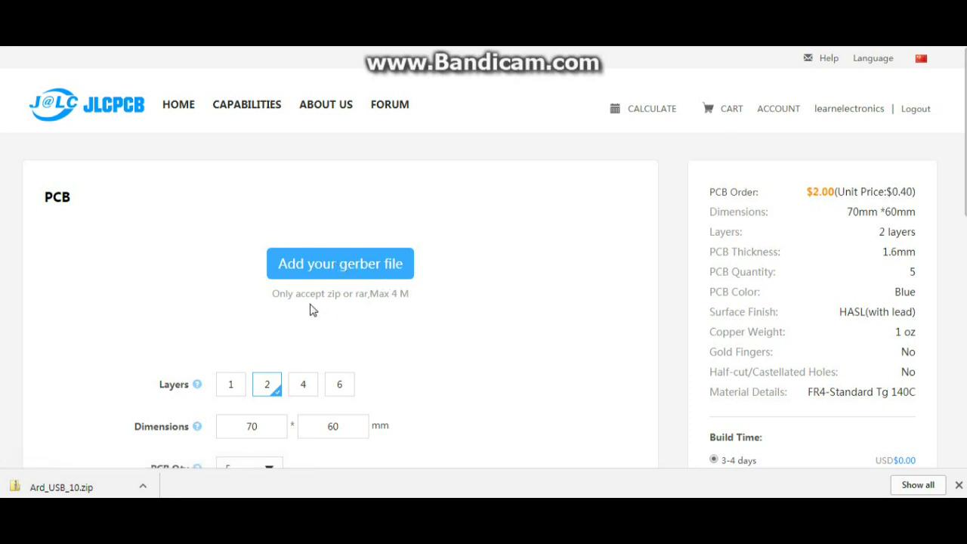
- Upload Ard_USB_10.zip from the Downloads folder as the order's Gerber file
{"action": "left_click", "coordinate": [345, 261]}
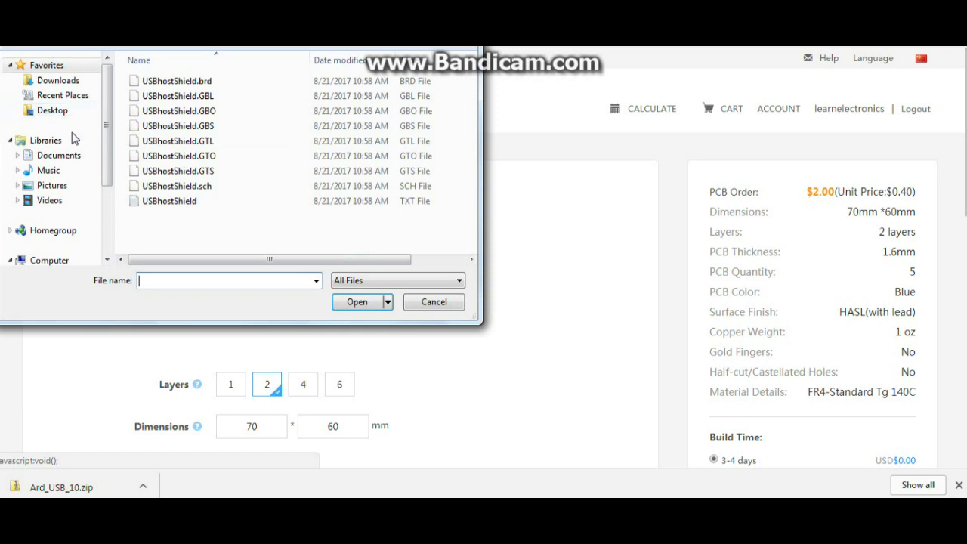
{"action": "left_click", "coordinate": [69, 80]}
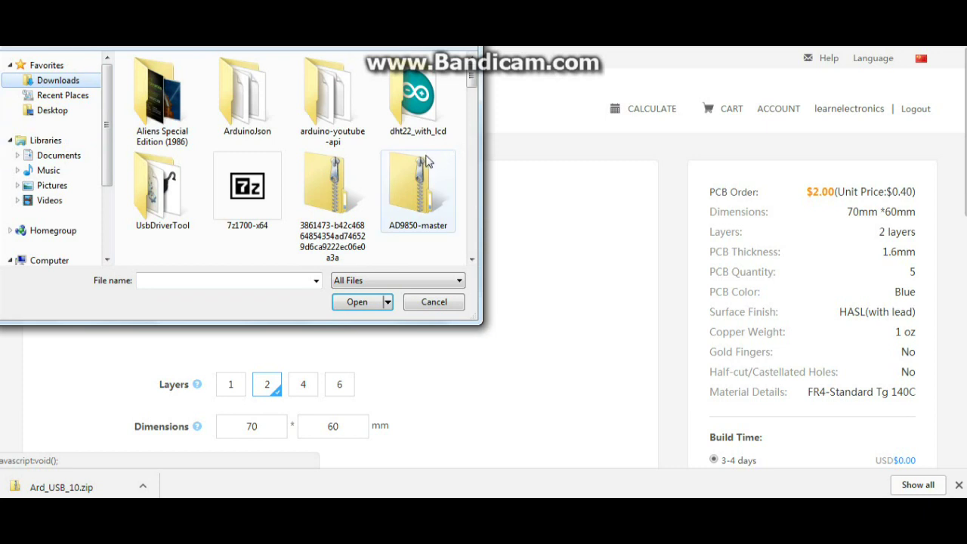
{"action": "scroll", "coordinate": [383, 162], "scroll_direction": "down", "scroll_amount": 2}
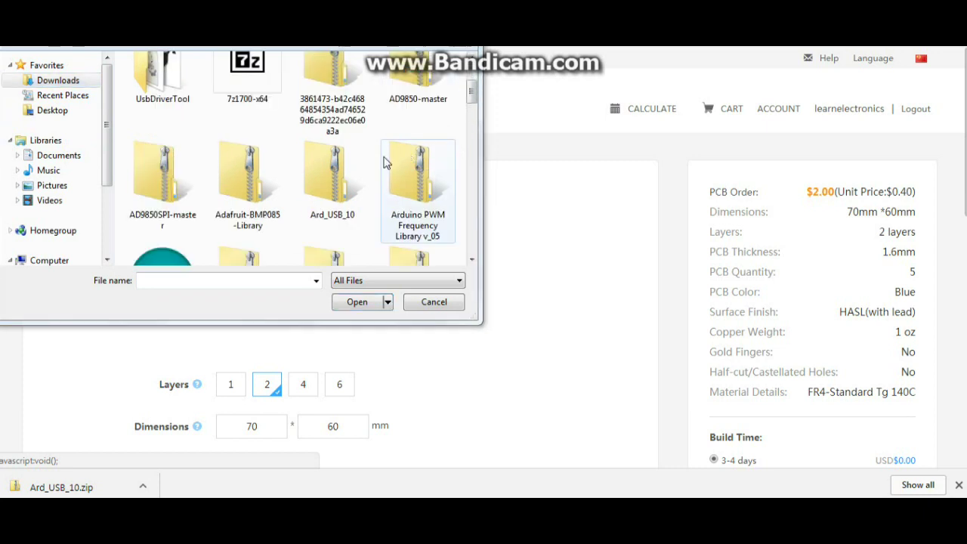
{"action": "left_click", "coordinate": [336, 170]}
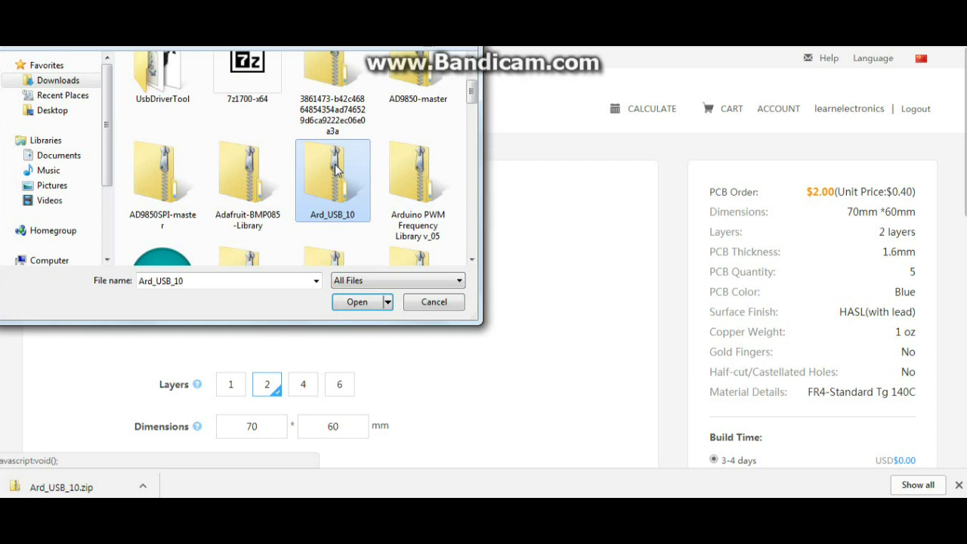
{"action": "left_click", "coordinate": [360, 303]}
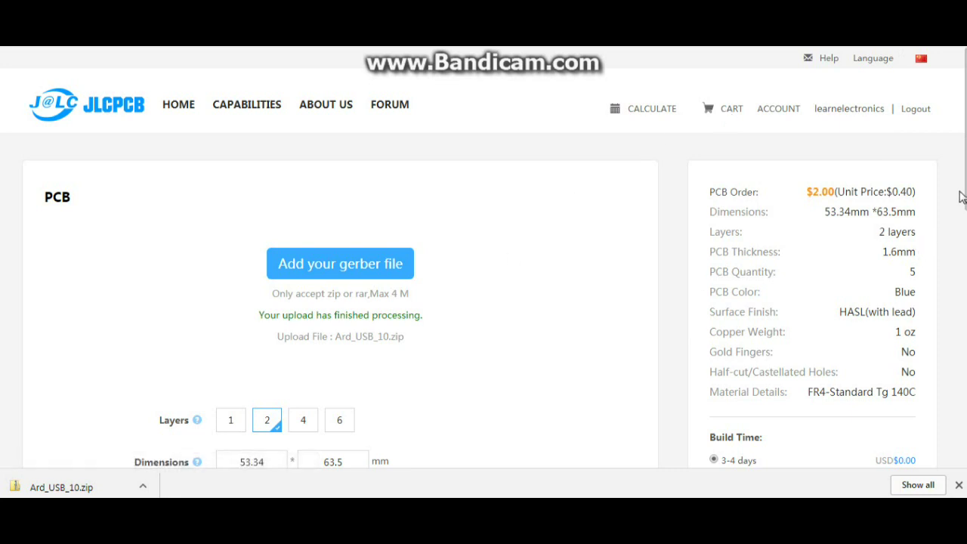
- Save the blue 53.34 × 63.5 mm board order to the cart
{"action": "left_click_drag", "start_coordinate": [961, 196], "coordinate": [961, 298]}
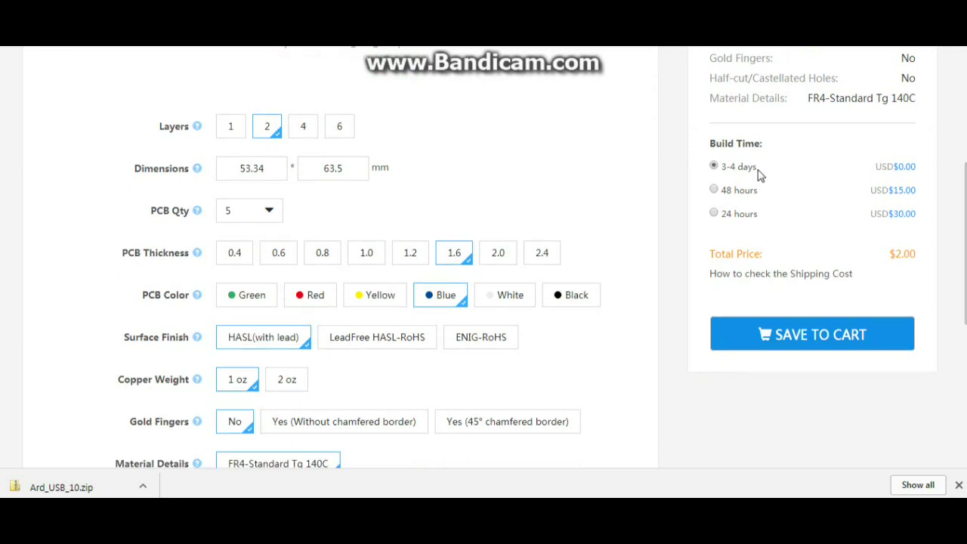
{"action": "left_click", "coordinate": [817, 338]}
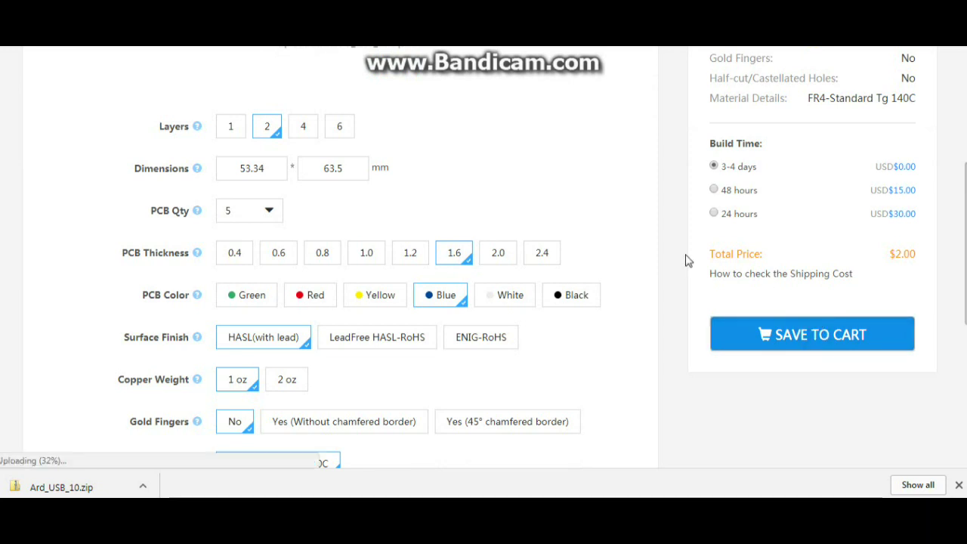